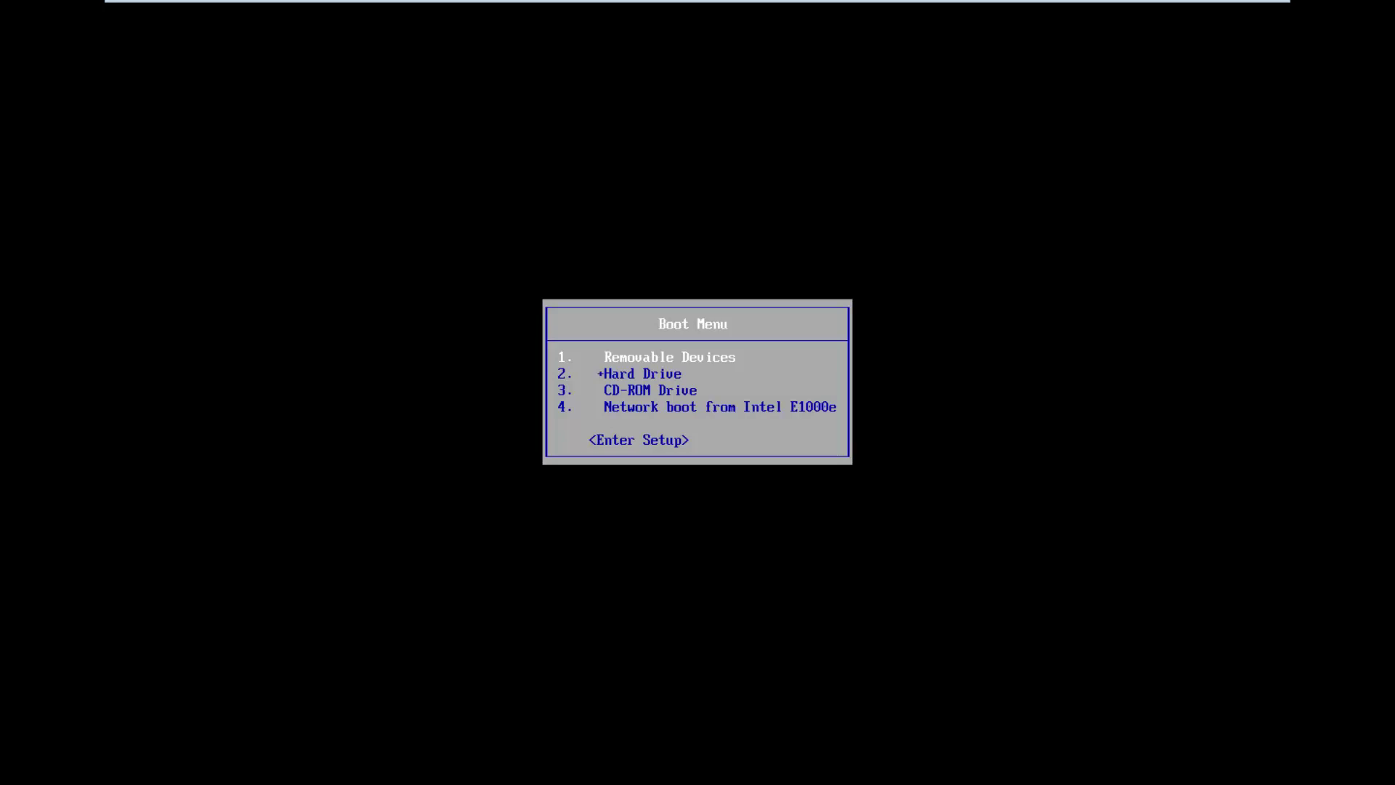
Step: Highlight <Enter Setup> in the Boot Menu instead of a startup device
key("Down")
key("Down")
key("Down")
key("Down")
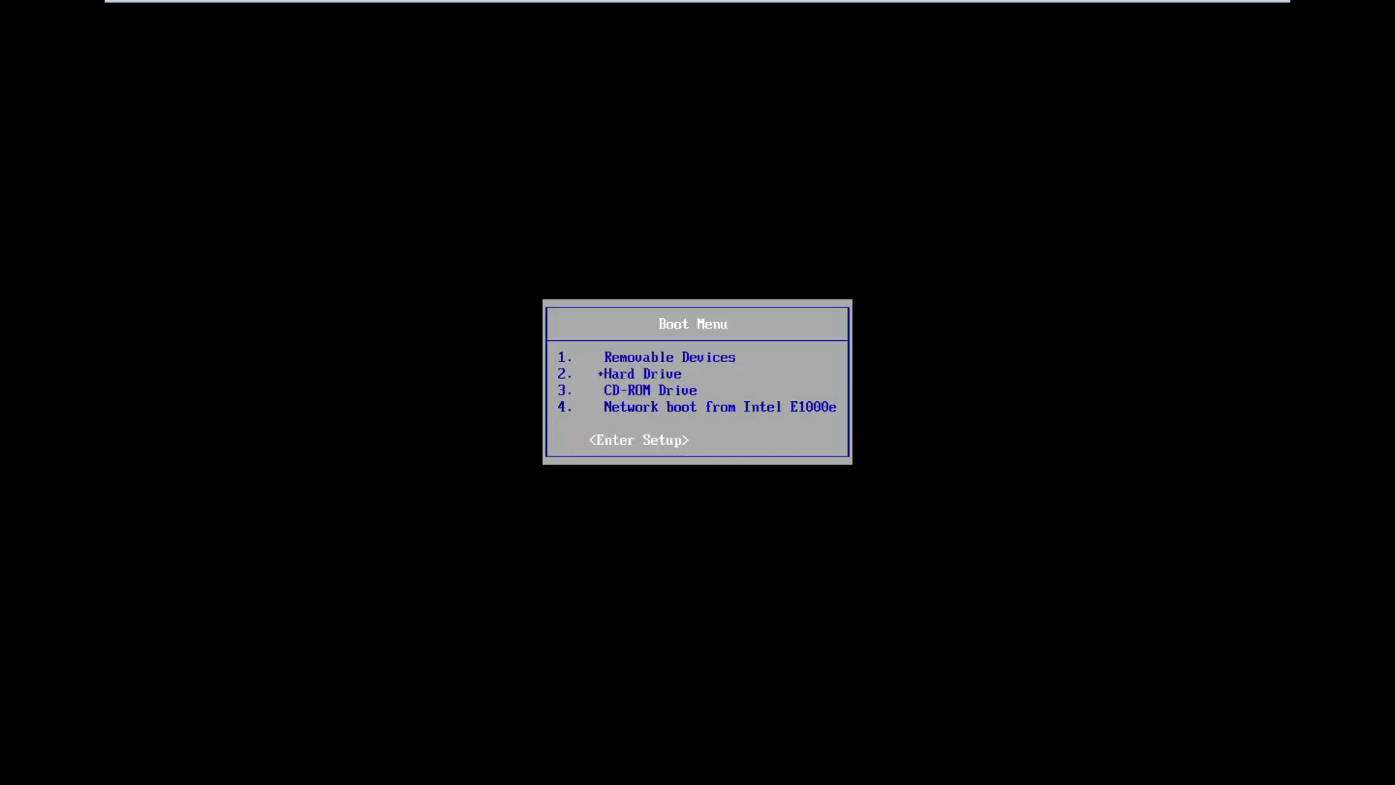
Step: Enter the PhoenixBIOS setup utility and land on the Main page's System Date, currently 09/14/2017
key("Return")
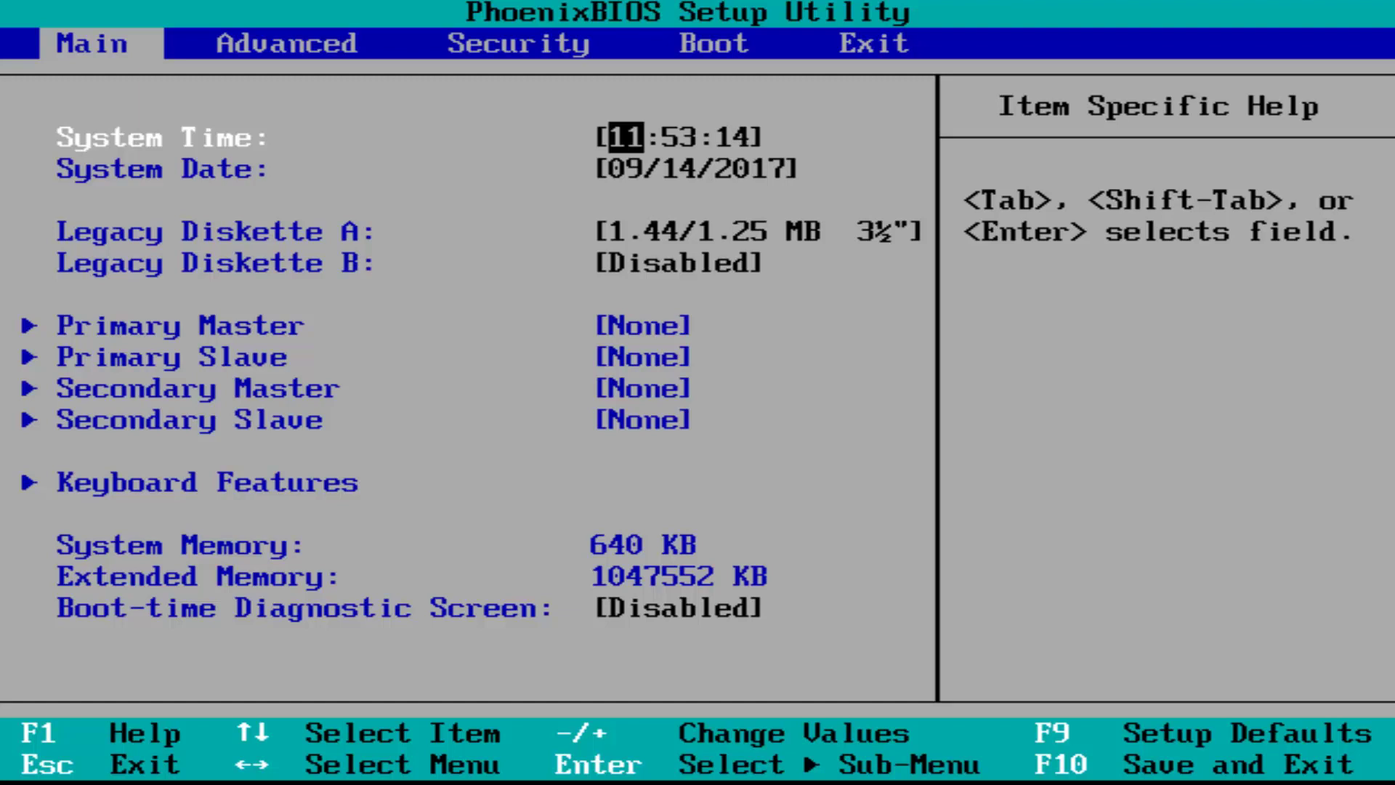
key("Down")
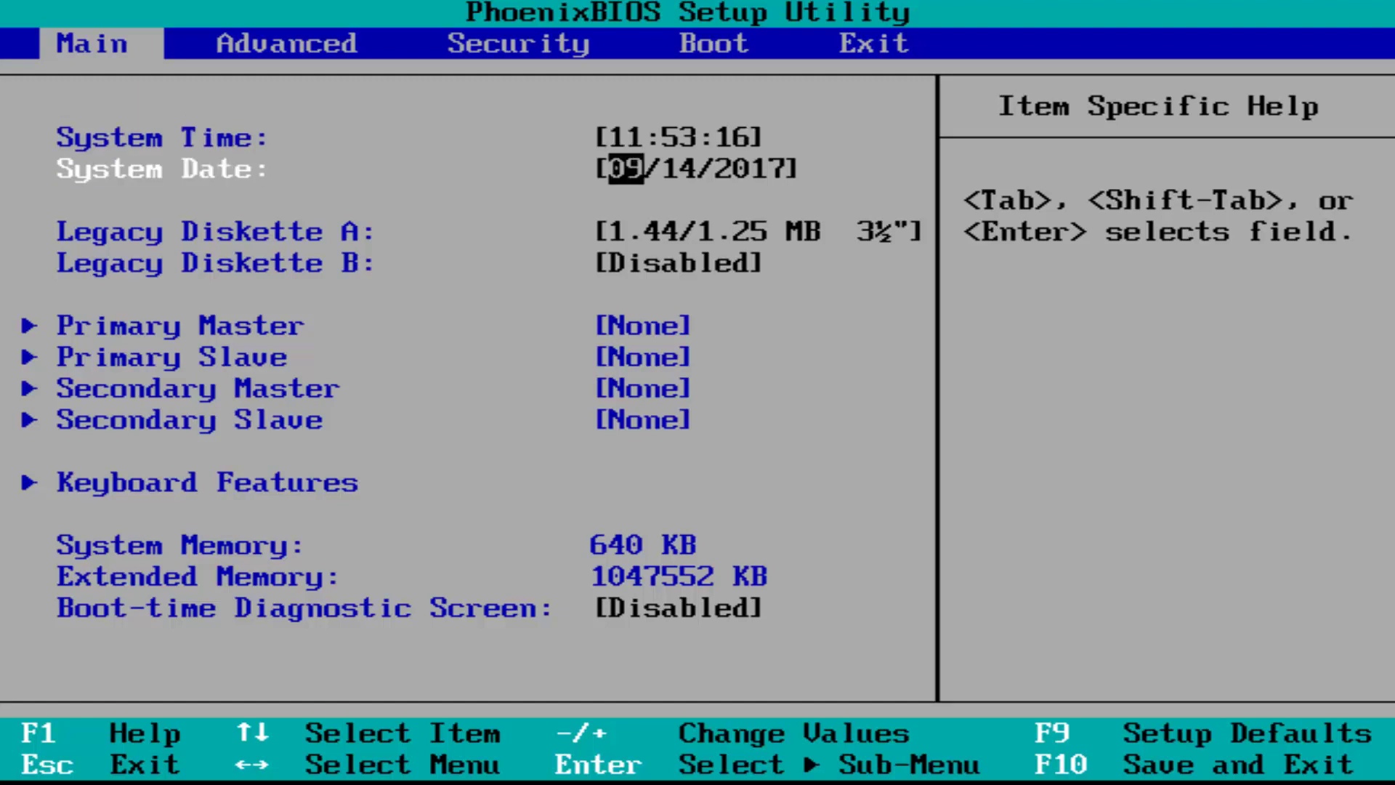
key("Right")
key("Right")
key("Left")
key("Left")
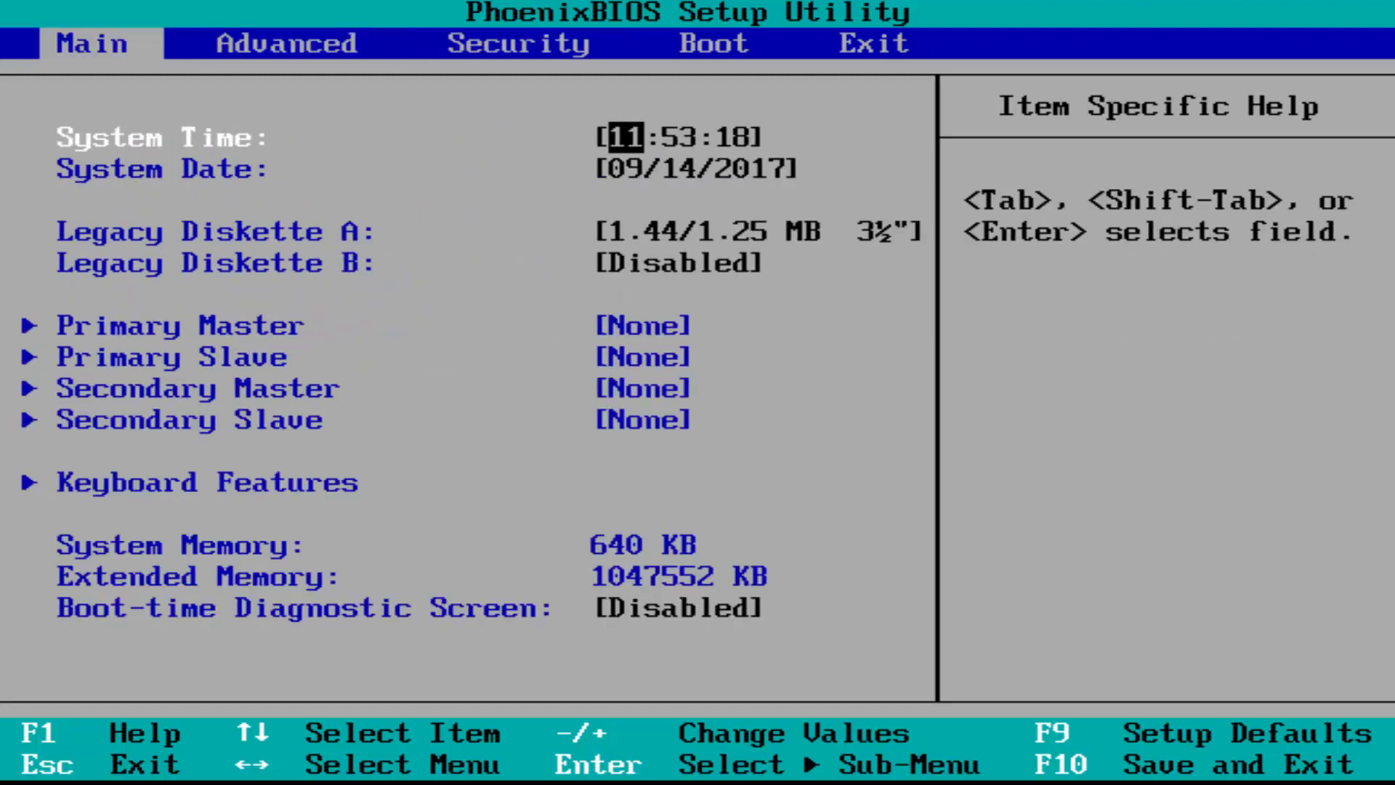
key("Down")
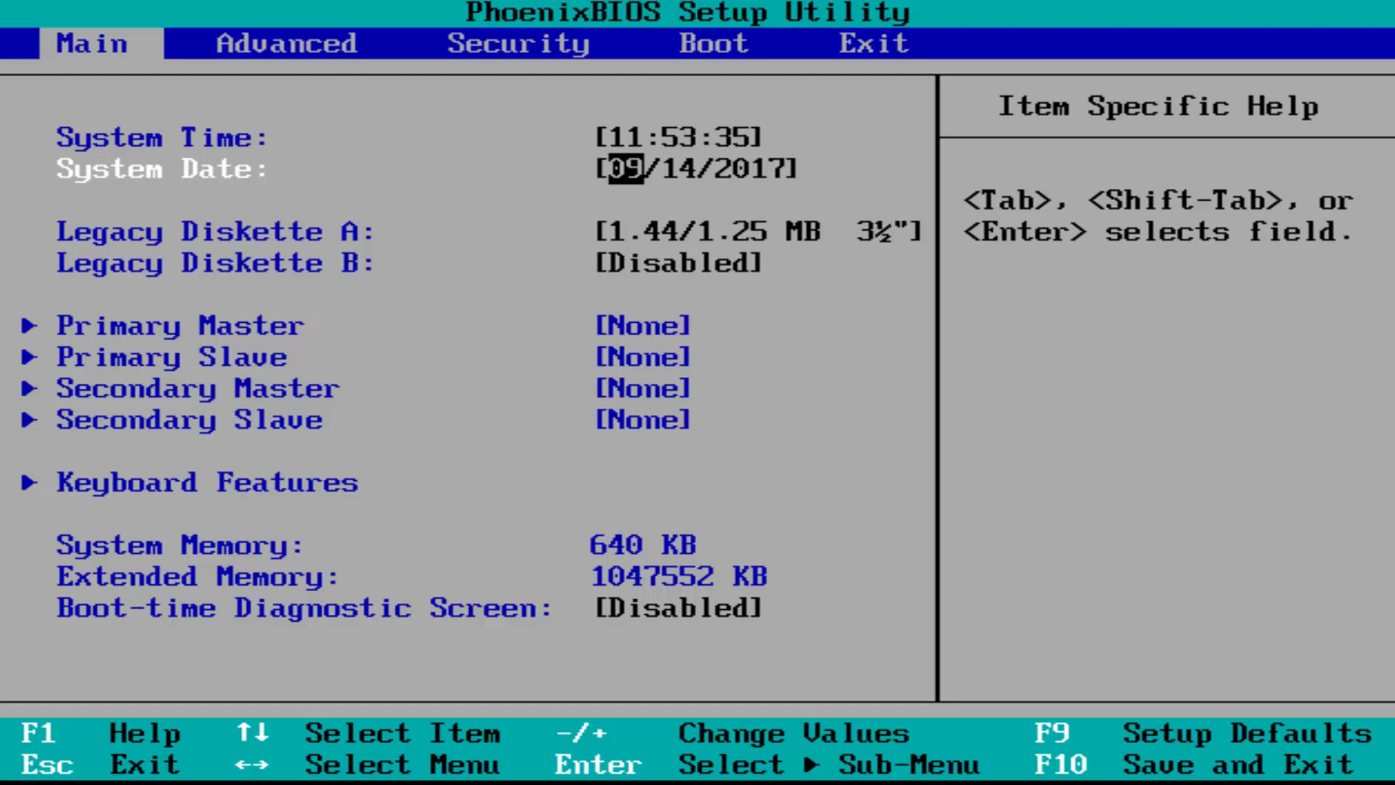
Step: Look over the Advanced and Exit pages, then return to the Main page
key("Right")
key("Left")
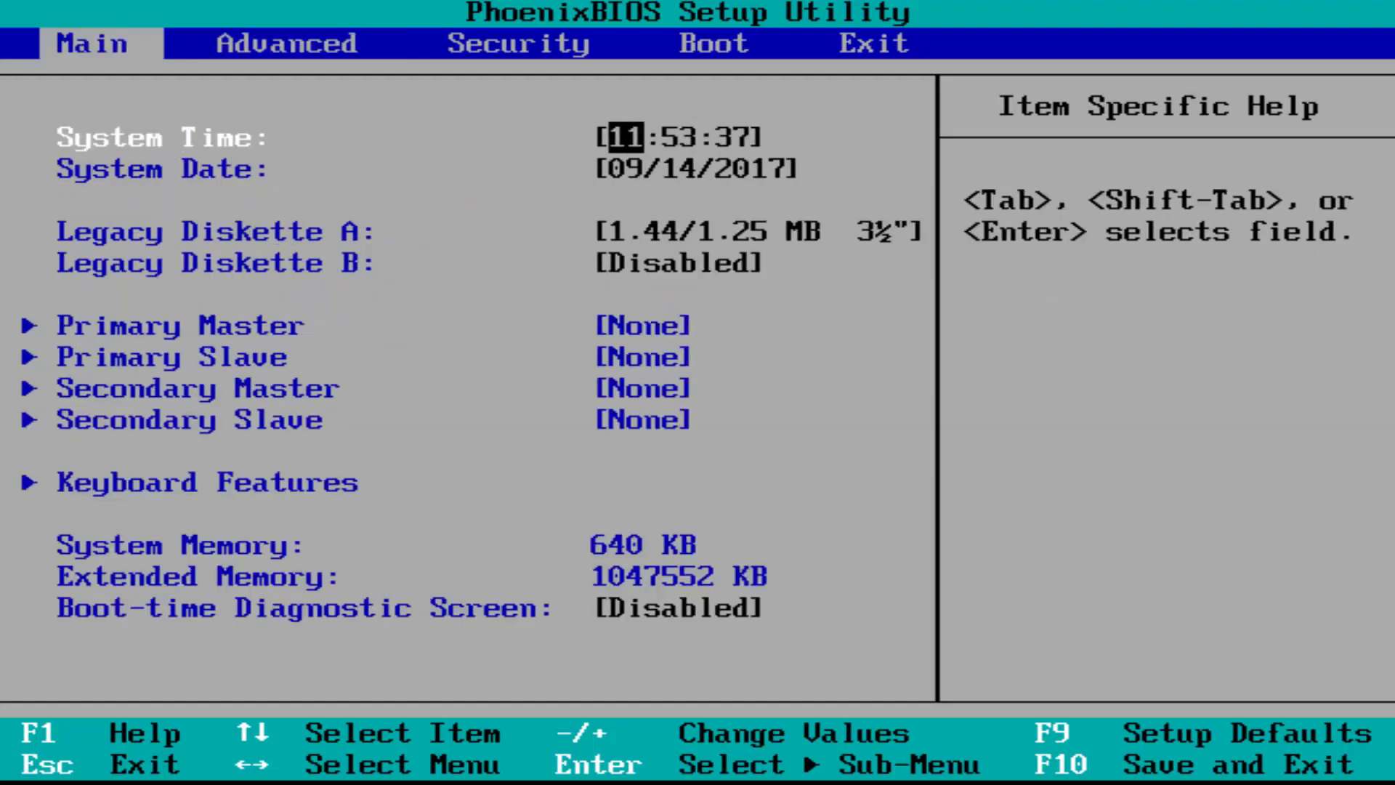
key("Down")
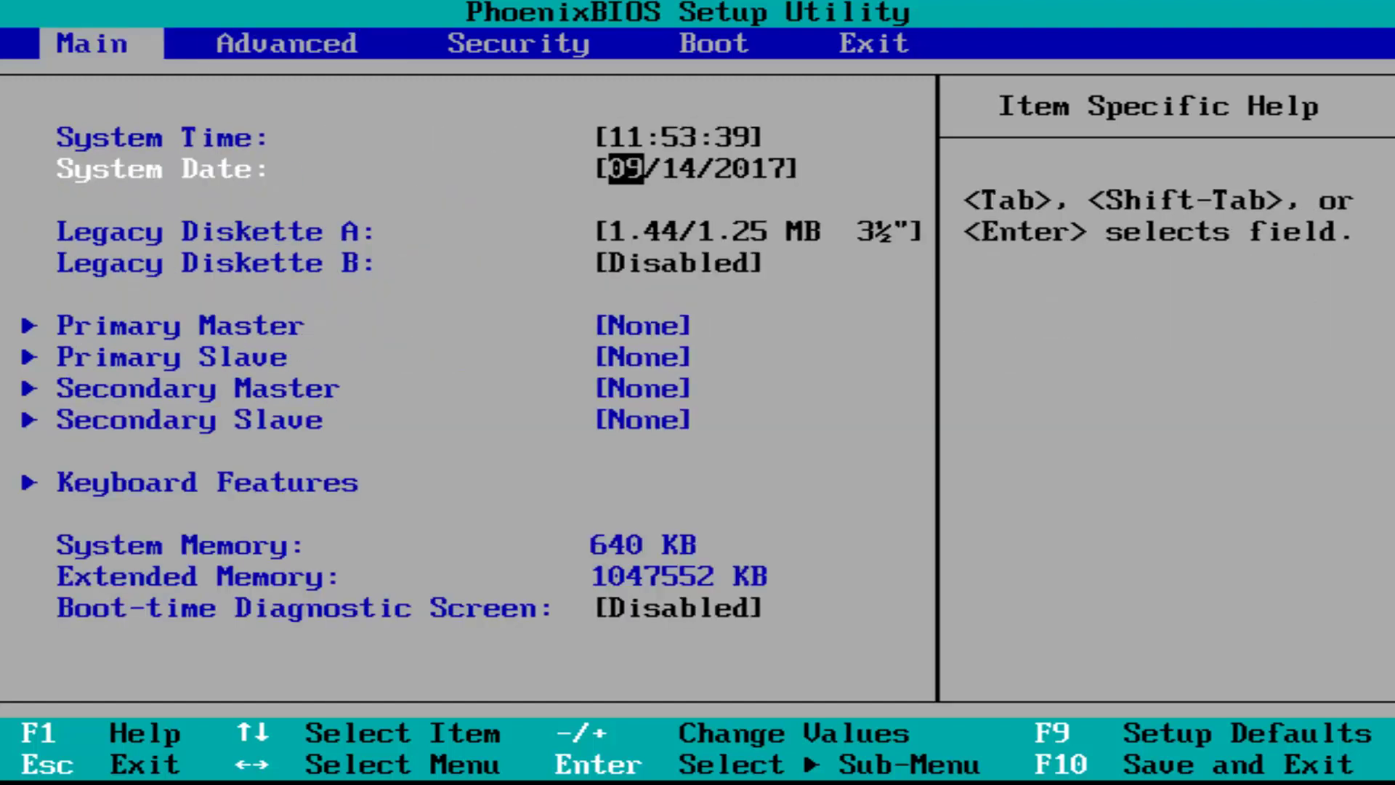
key("Tab")
key("Left")
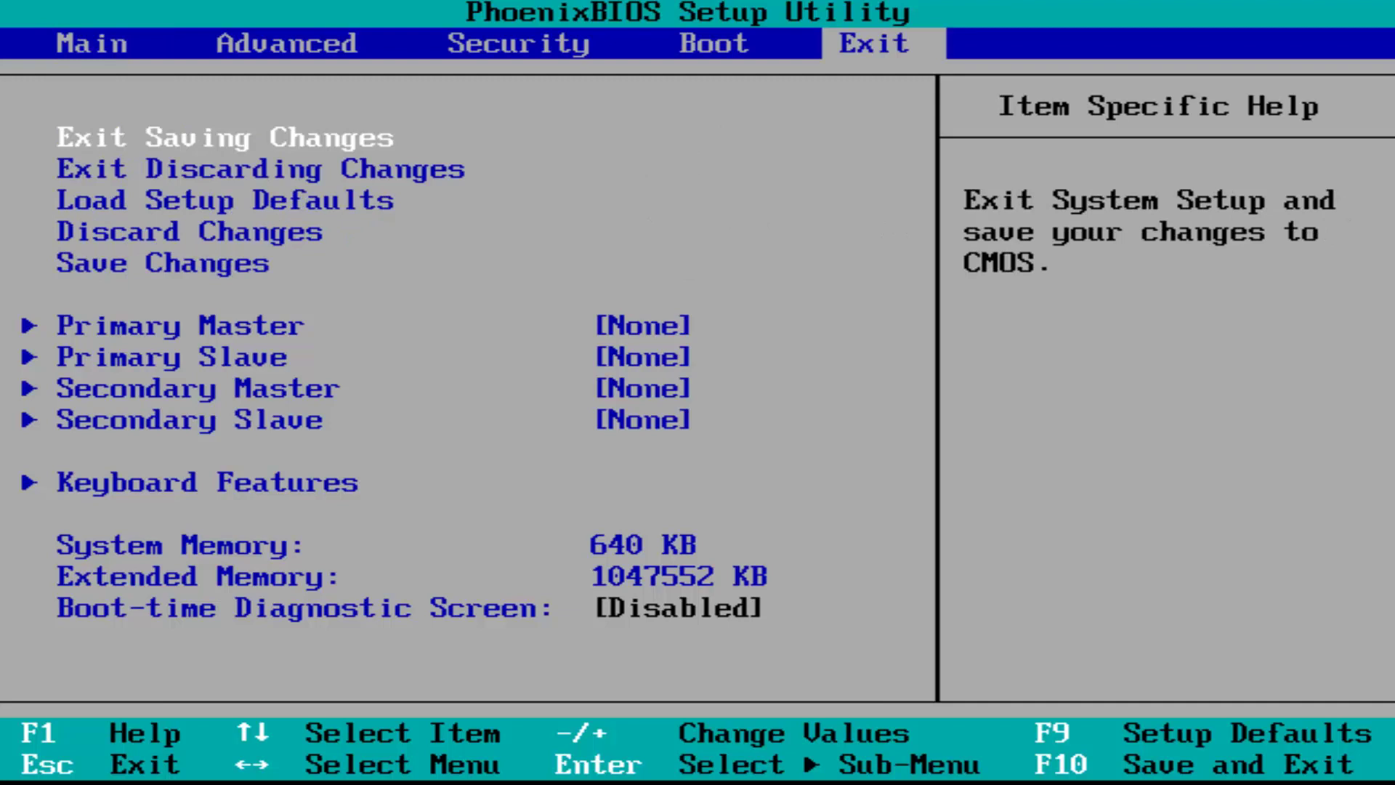
key("Right")
key("Left")
key("Right")
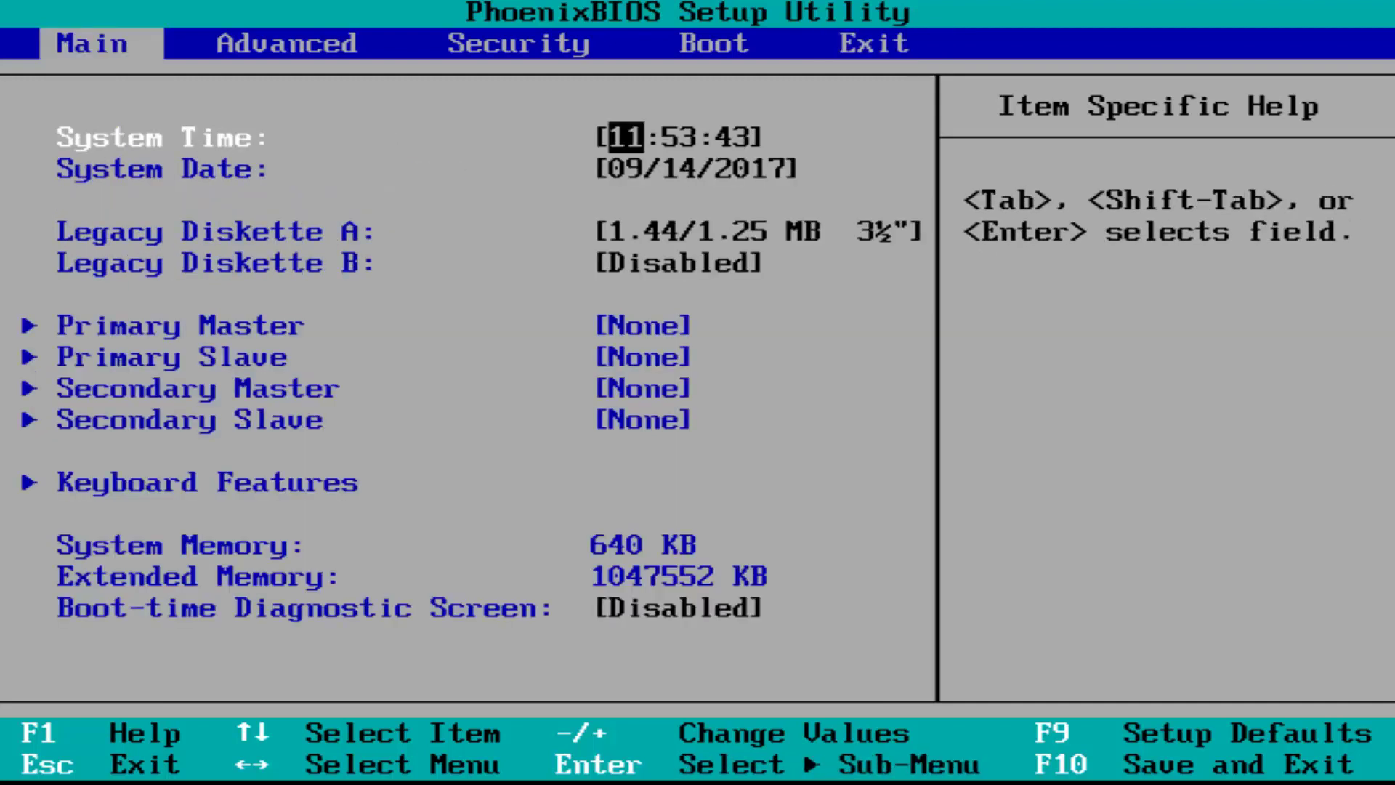
Step: Change the System Date month from 09 to 11
key("Down")
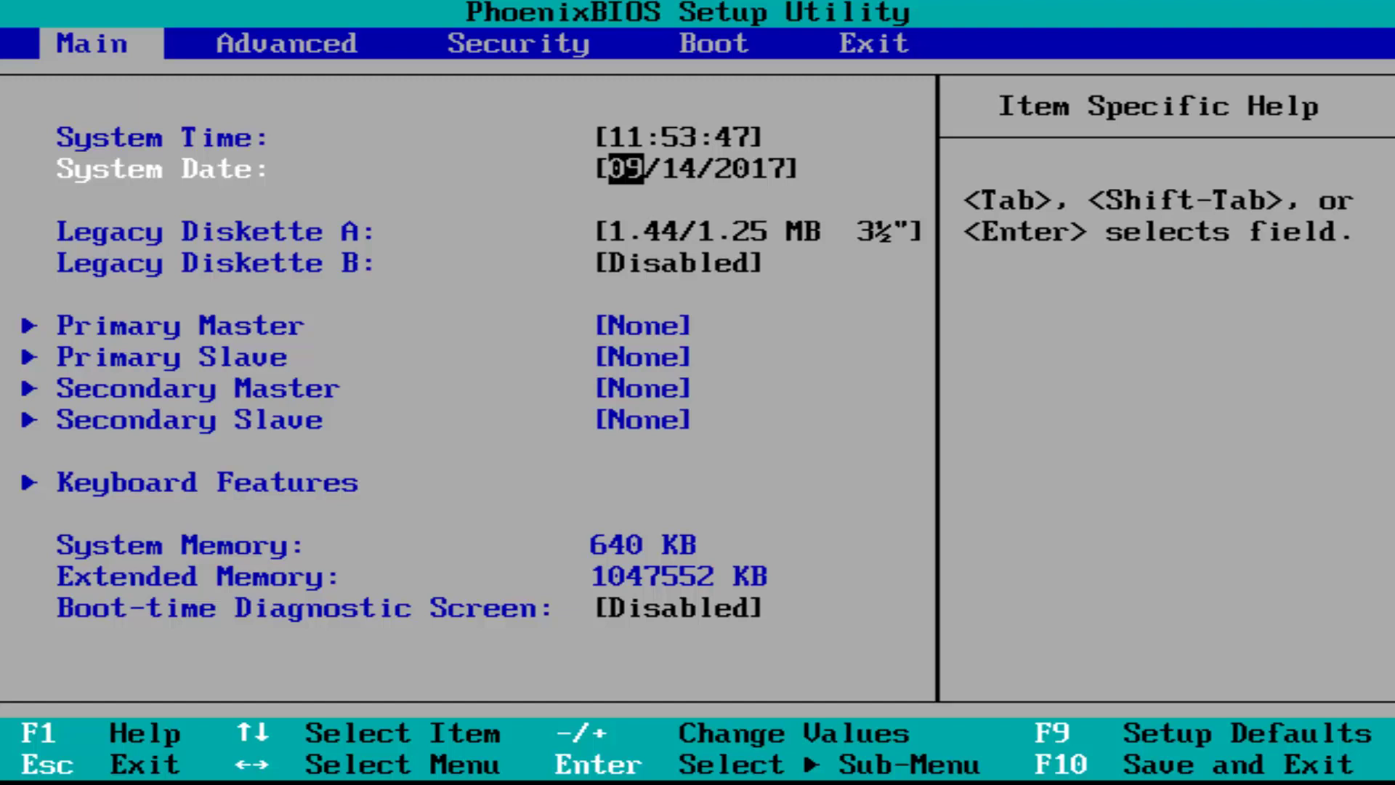
key("plus")
key("plus")
key("plus")
key("plus")
type("11")
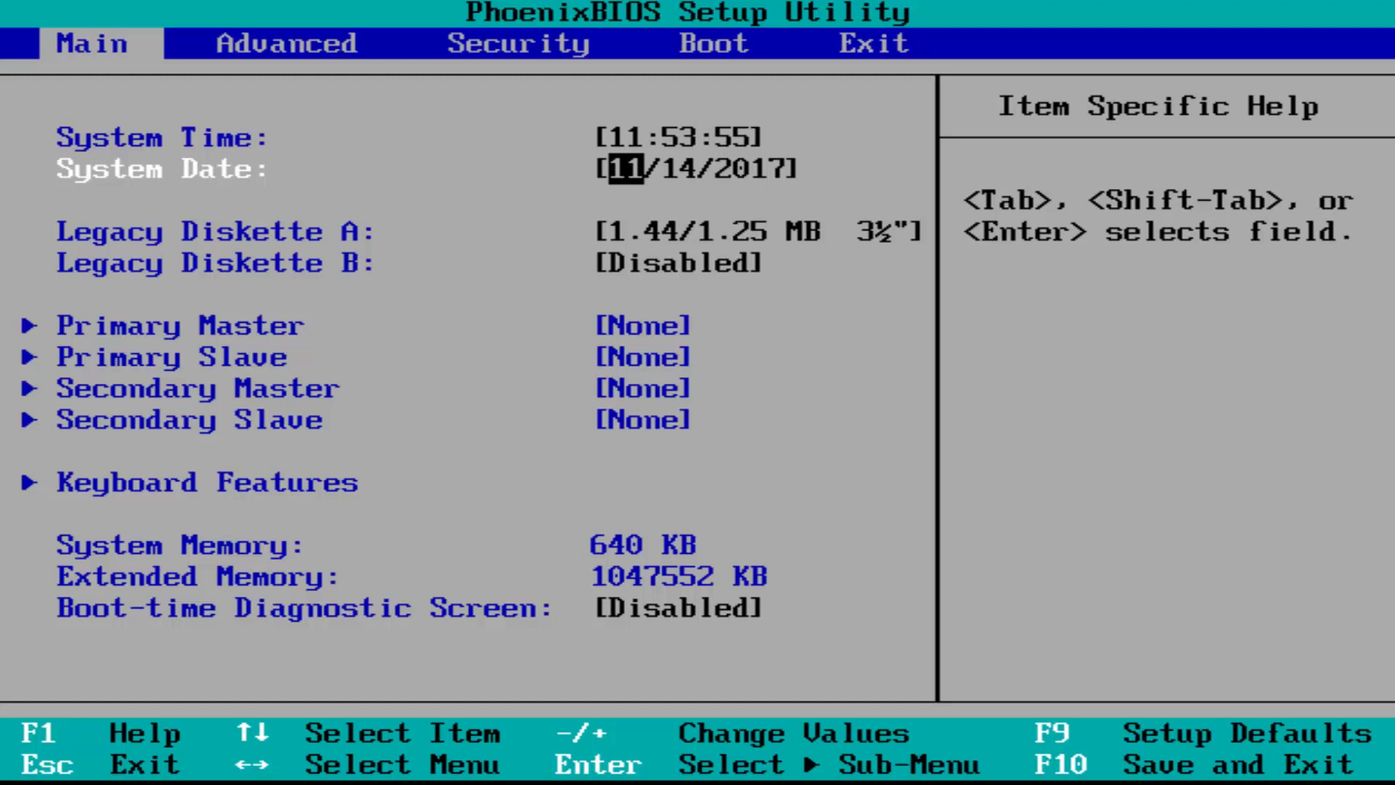
key("Right")
key("Left")
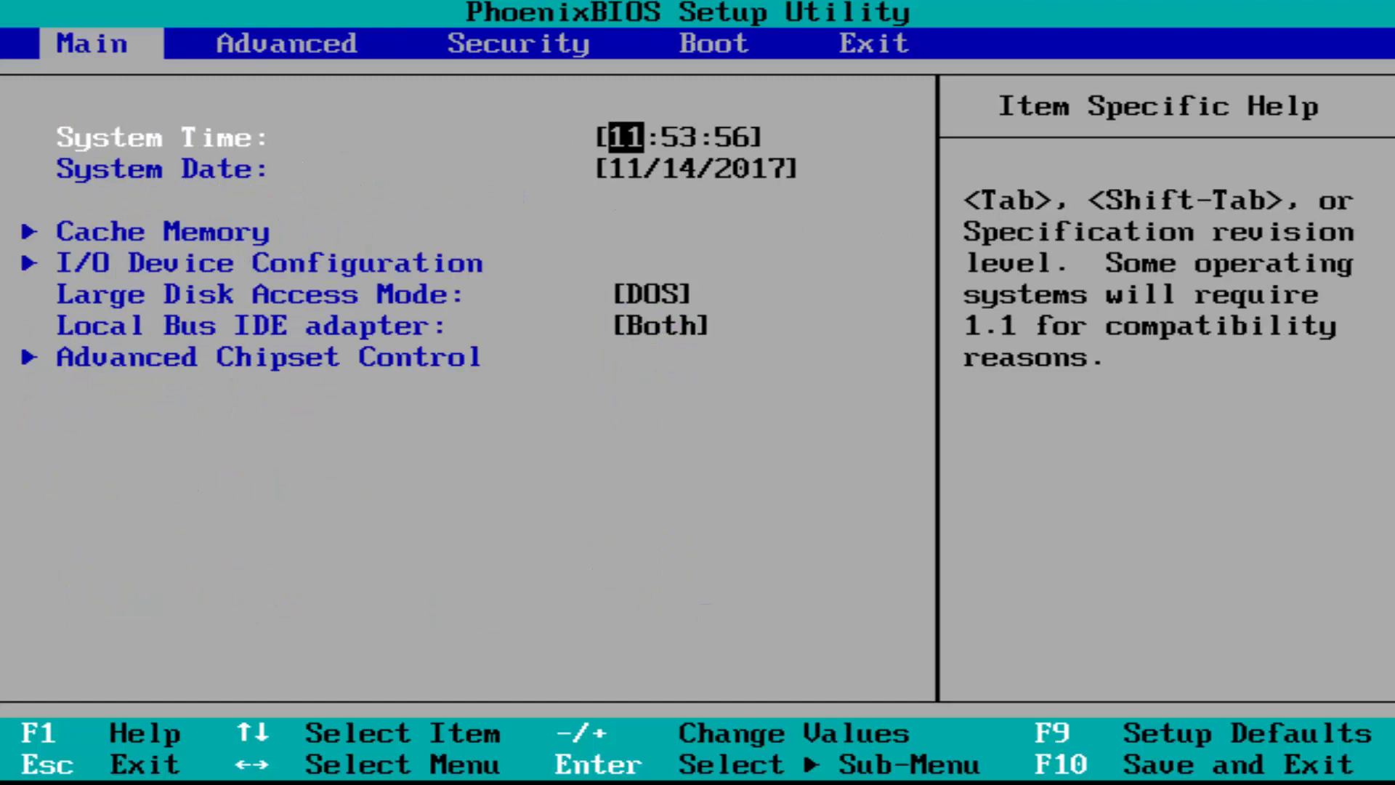
Step: Set the System Date day to 01, making the date 11/01/2017
key("Down")
key("Tab")
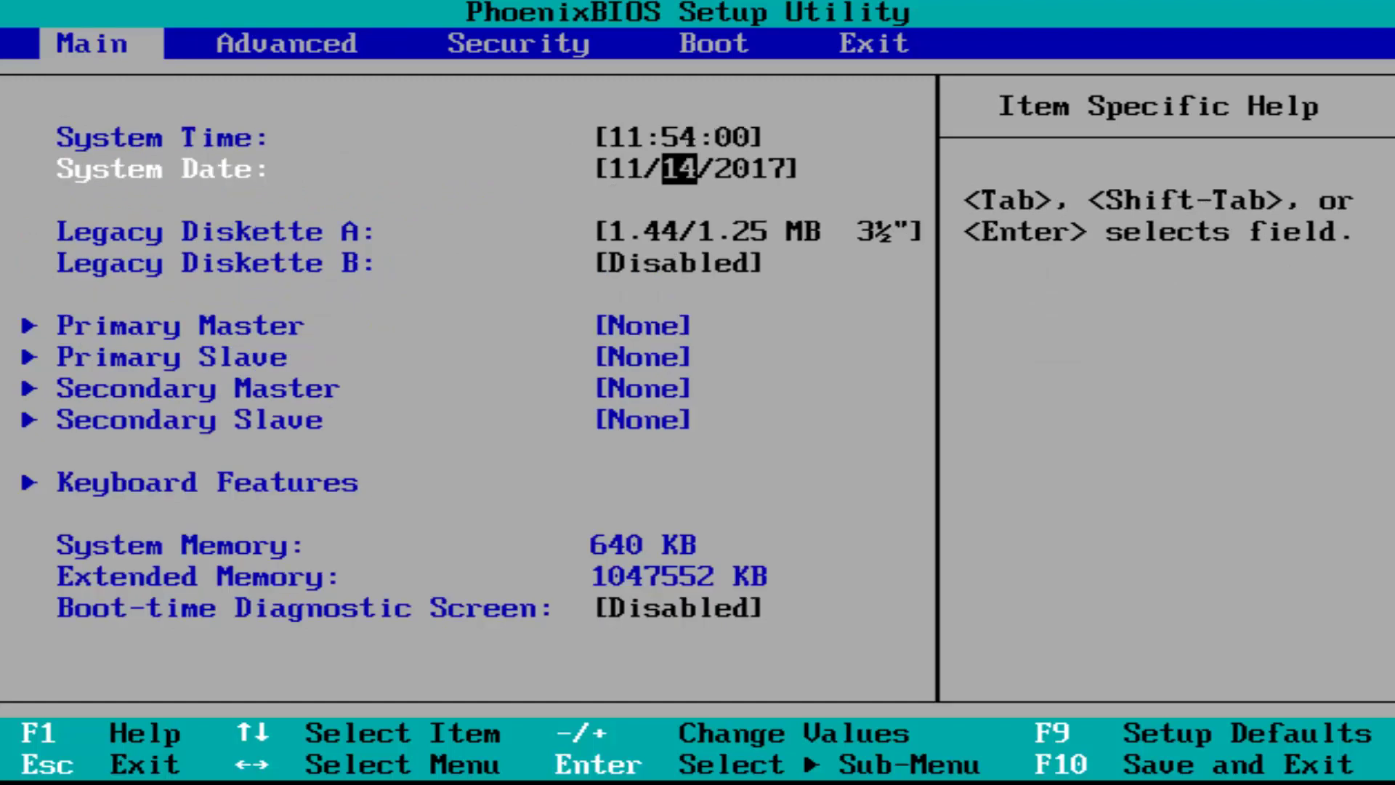
key("Tab")
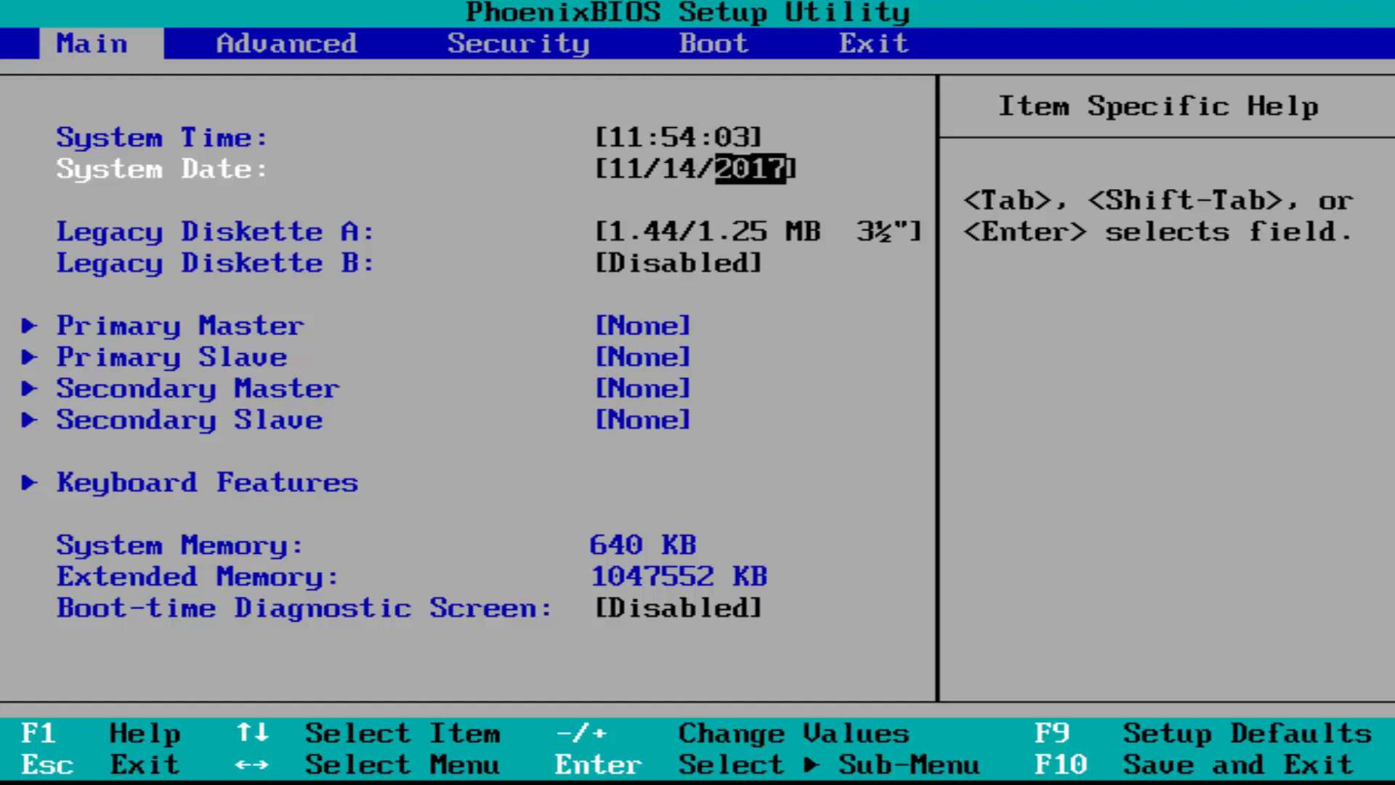
key("Tab")
key("Tab")
key("shift+Tab")
key("shift+Tab")
key("Tab")
key("shift+Tab")
key("Tab")
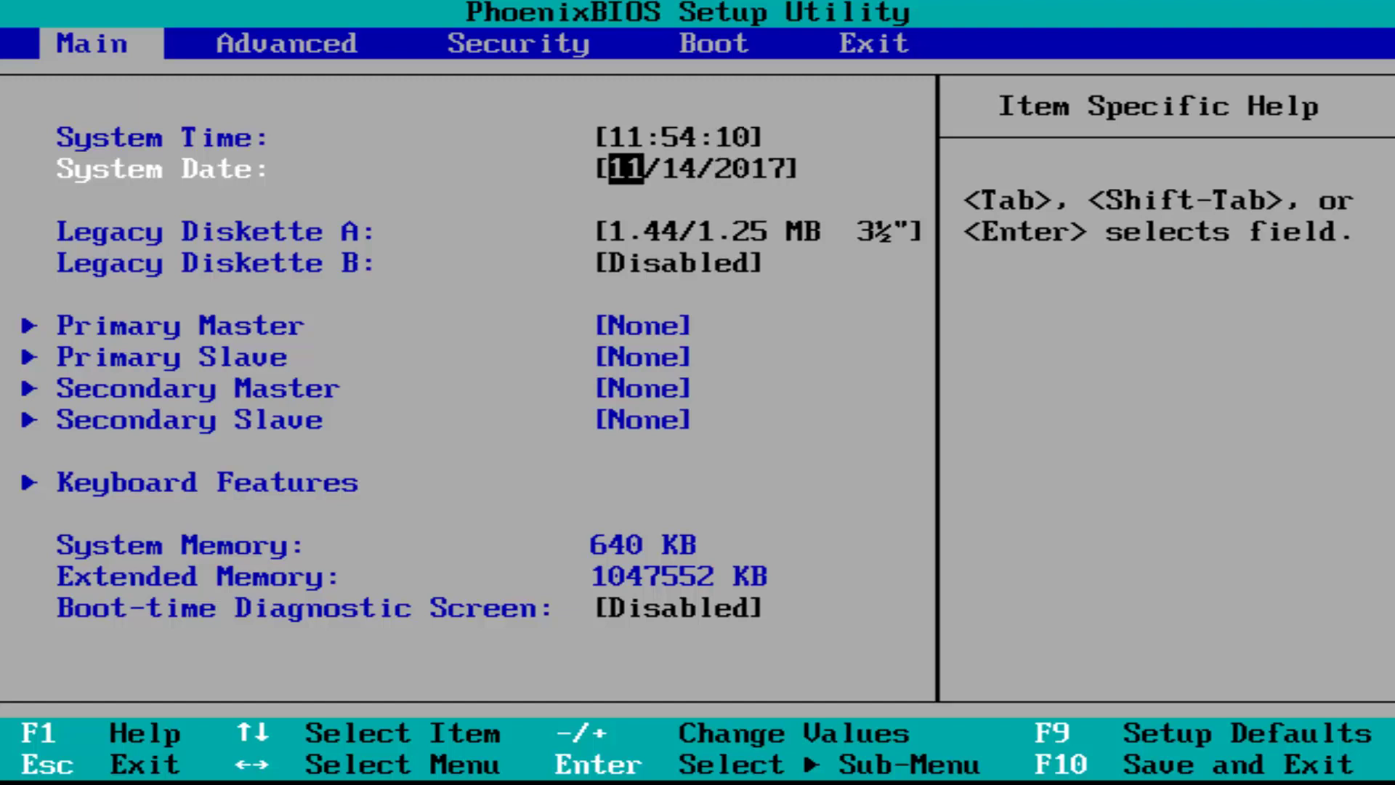
key("Tab")
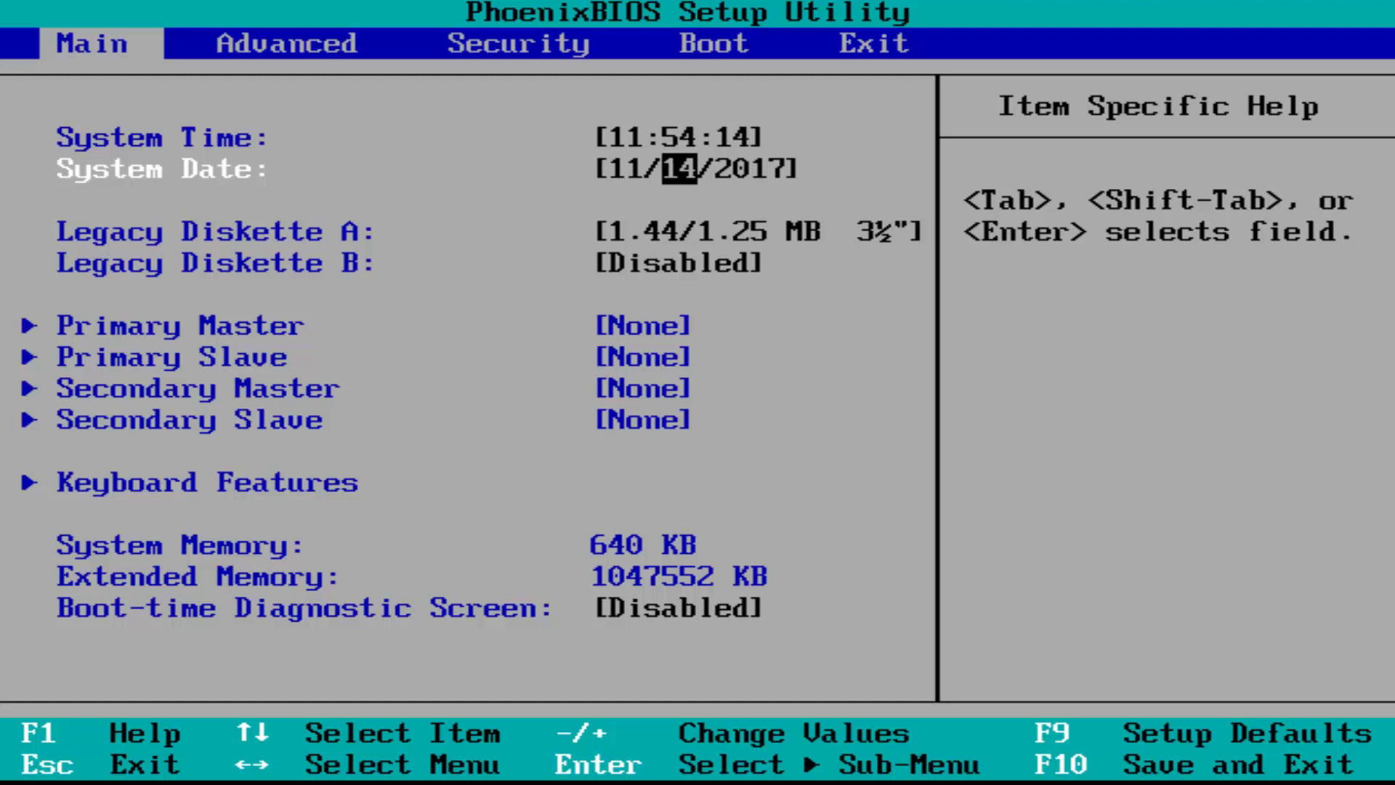
key("plus")
type("11/01")
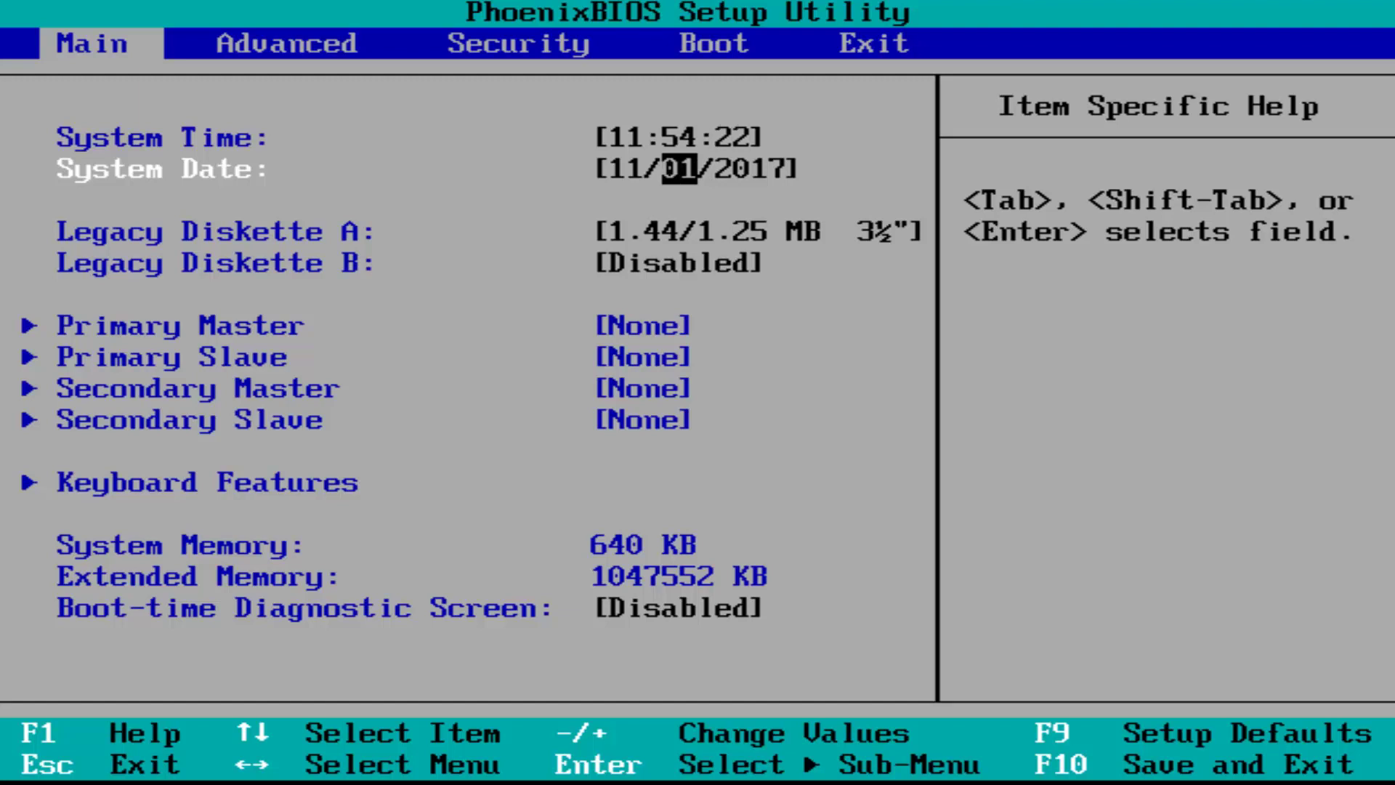
key("Right")
key("Right")
key("Right")
key("Right")
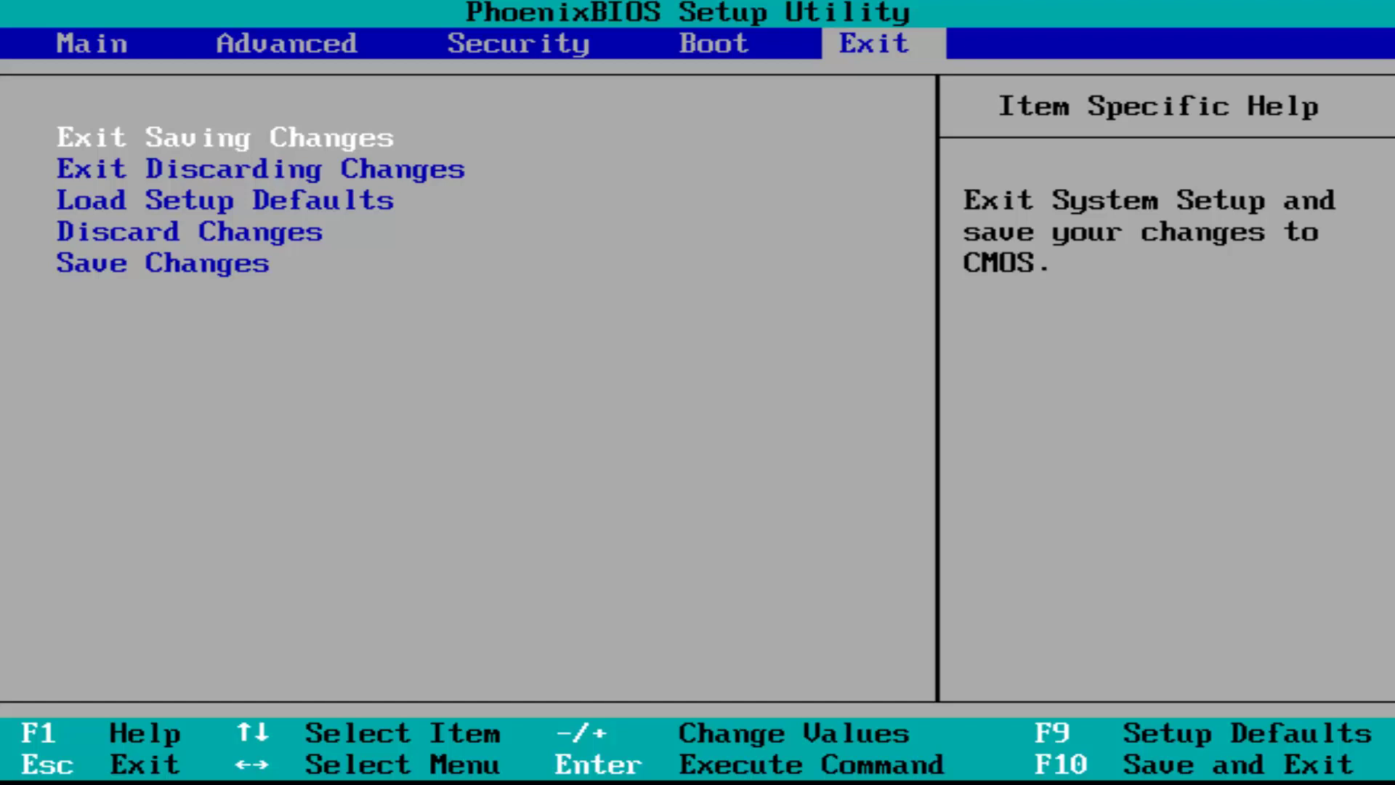
Step: Choose Exit Saving Changes to save the 11/01/2017 date and leave setup
key("Return")
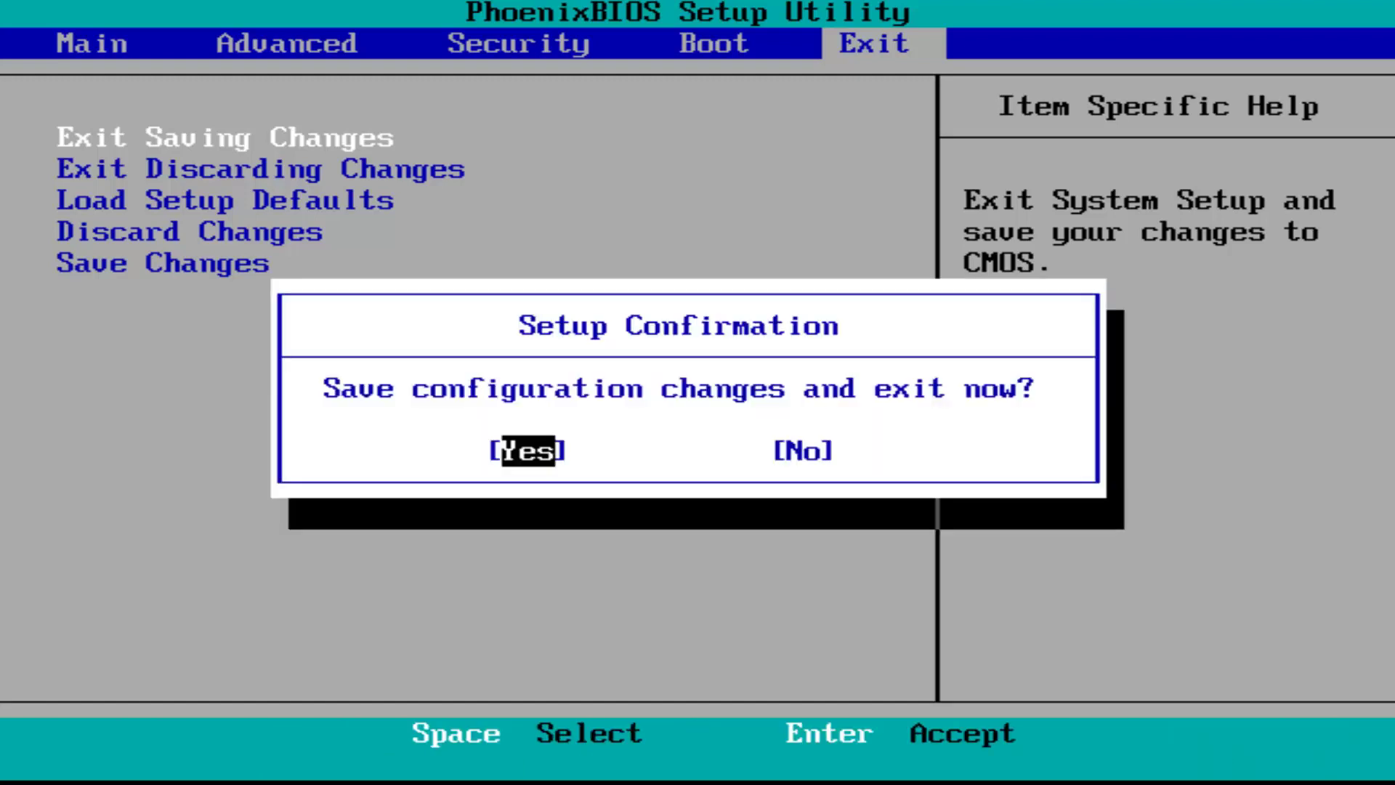